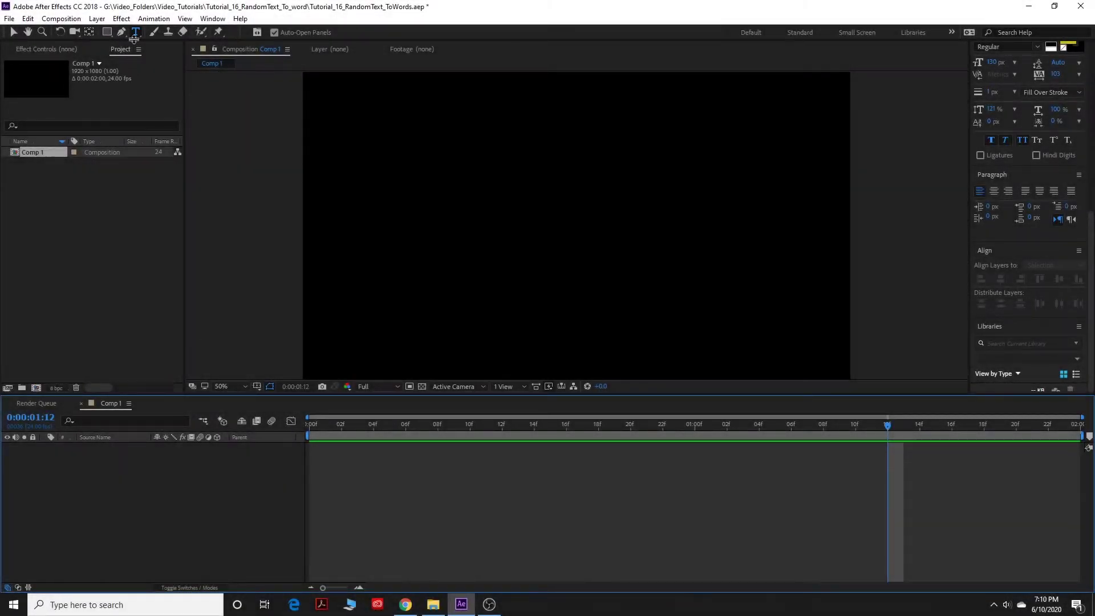
Create a text layer reading YEHB in the composition
{"action": "left_click", "coordinate": [133, 34]}
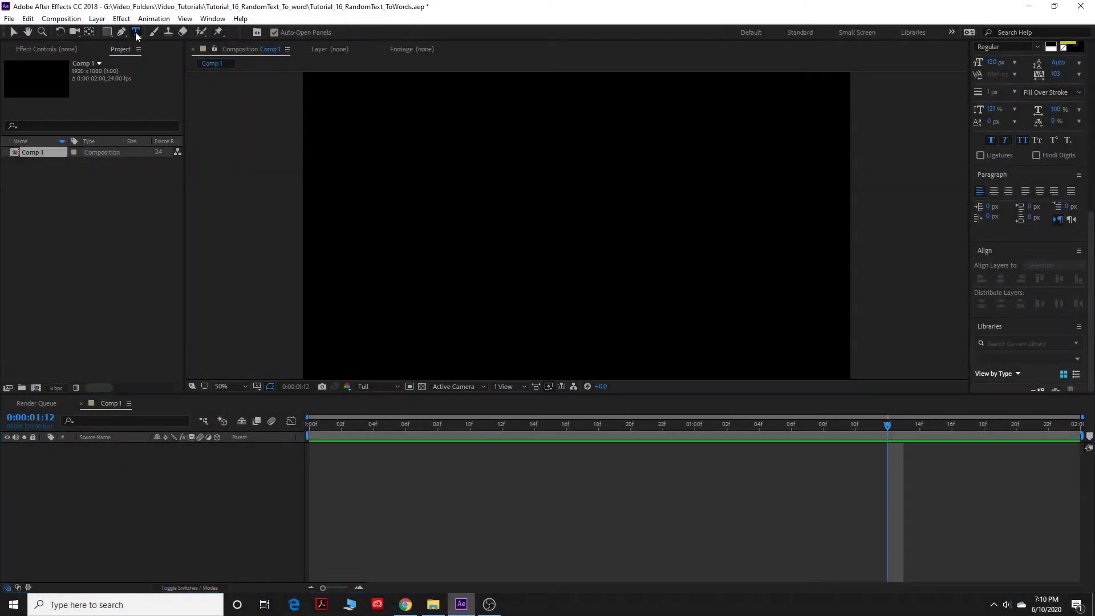
{"action": "left_click", "coordinate": [498, 229]}
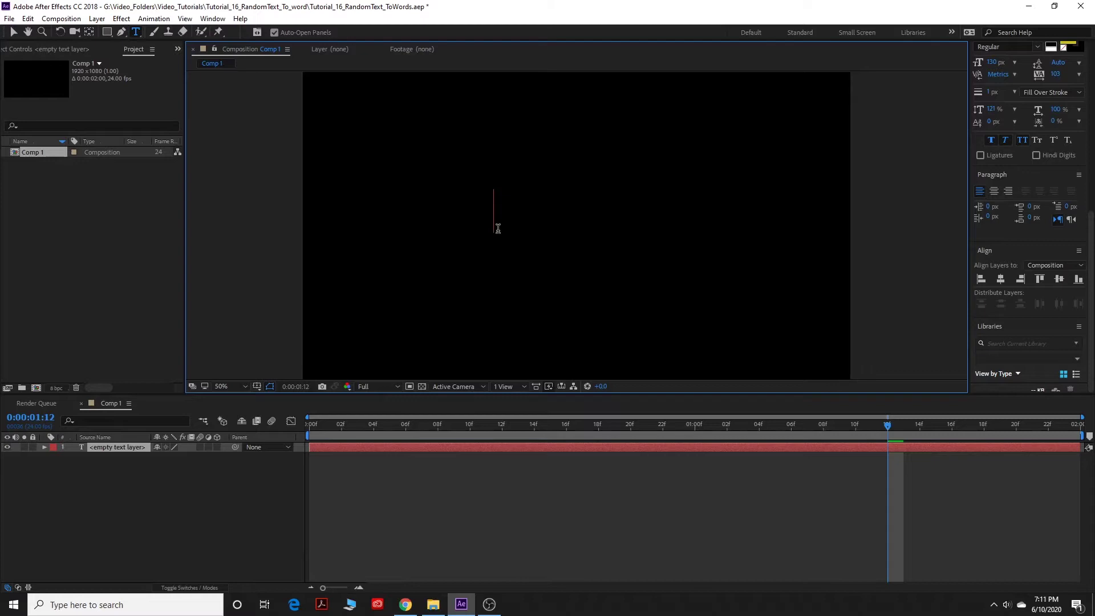
{"action": "type", "text": "YEHB"}
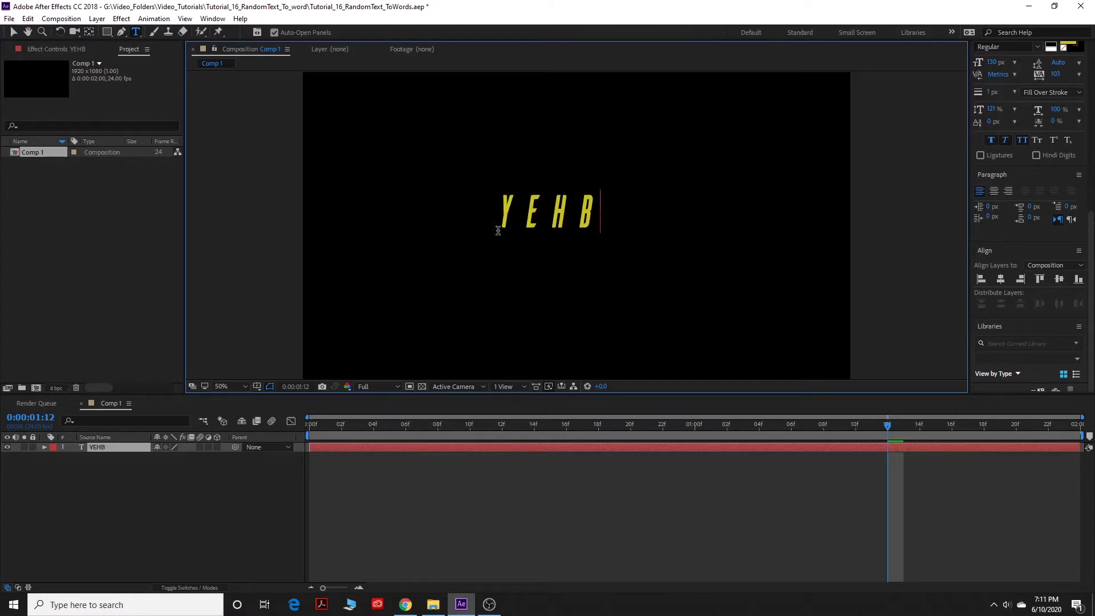
Centre the YEHB text horizontally and vertically in the composition with Align
{"action": "left_click", "coordinate": [975, 188]}
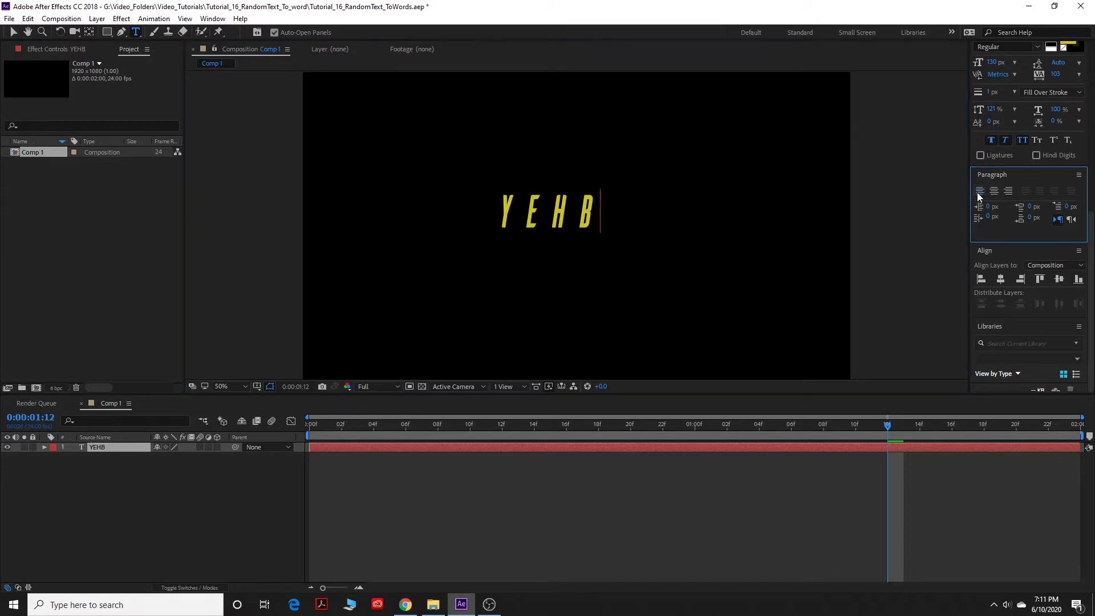
{"action": "left_click", "coordinate": [1000, 279]}
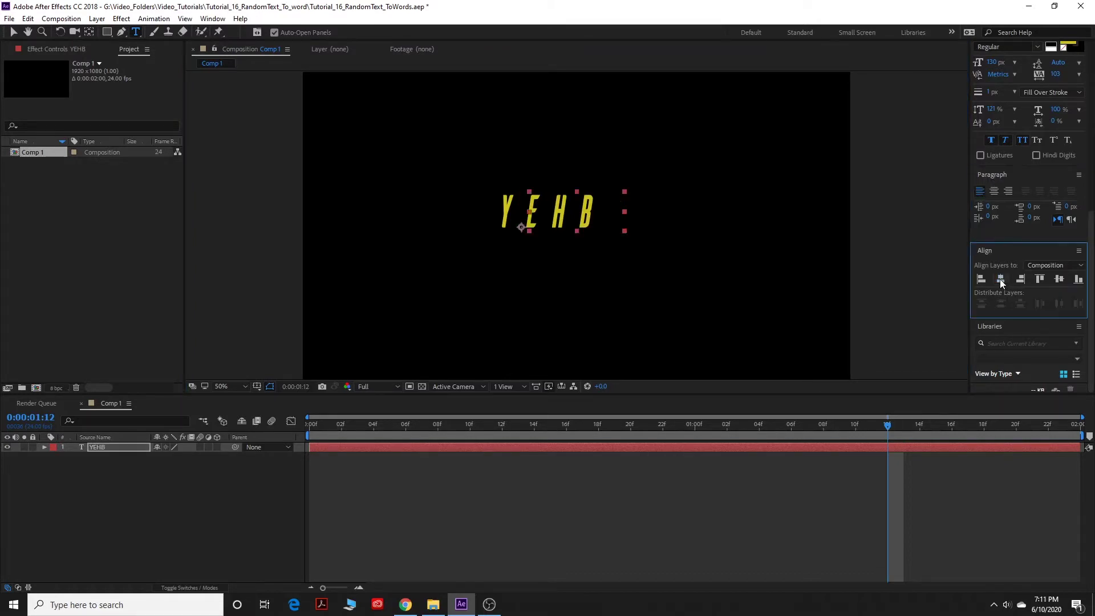
{"action": "left_click", "coordinate": [1059, 279]}
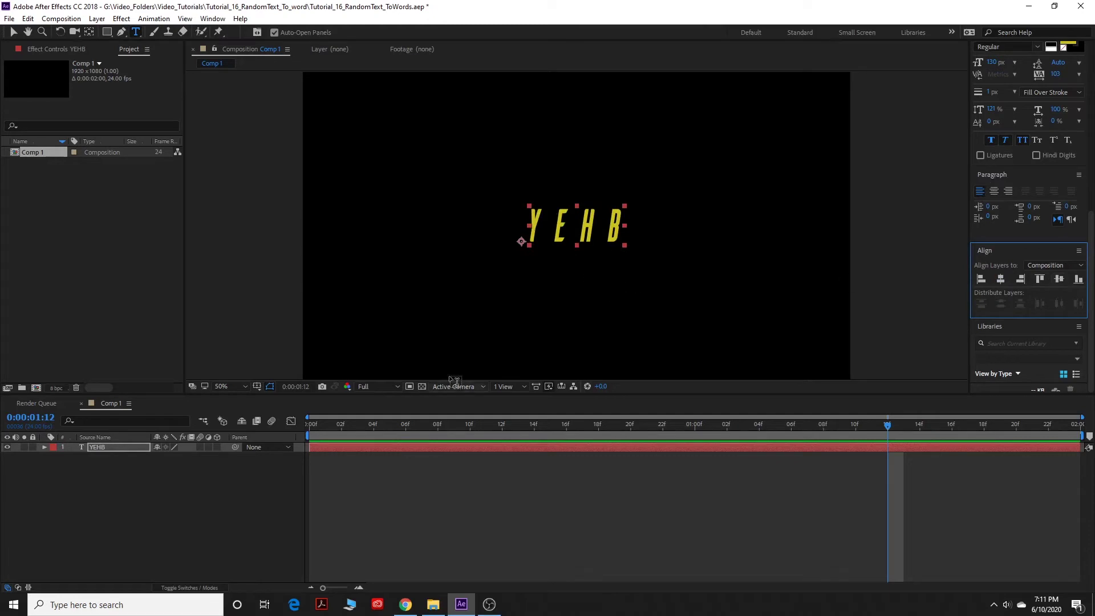
Add a Character Offset animator to the YEHB layer and set its value to 0
{"action": "left_click", "coordinate": [44, 448]}
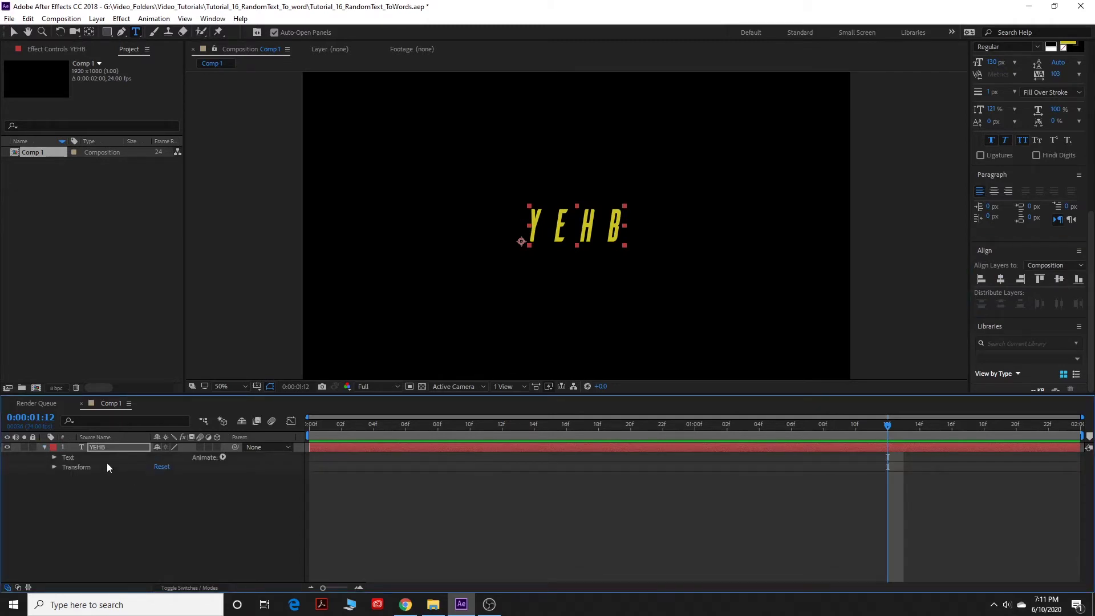
{"action": "left_click", "coordinate": [221, 456]}
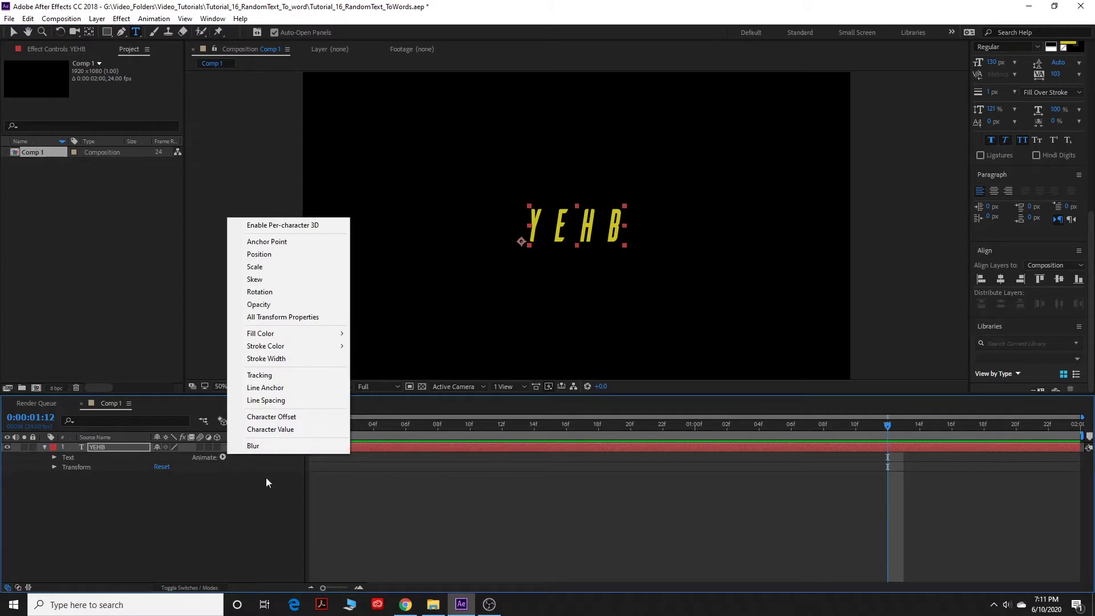
{"action": "left_click", "coordinate": [275, 417]}
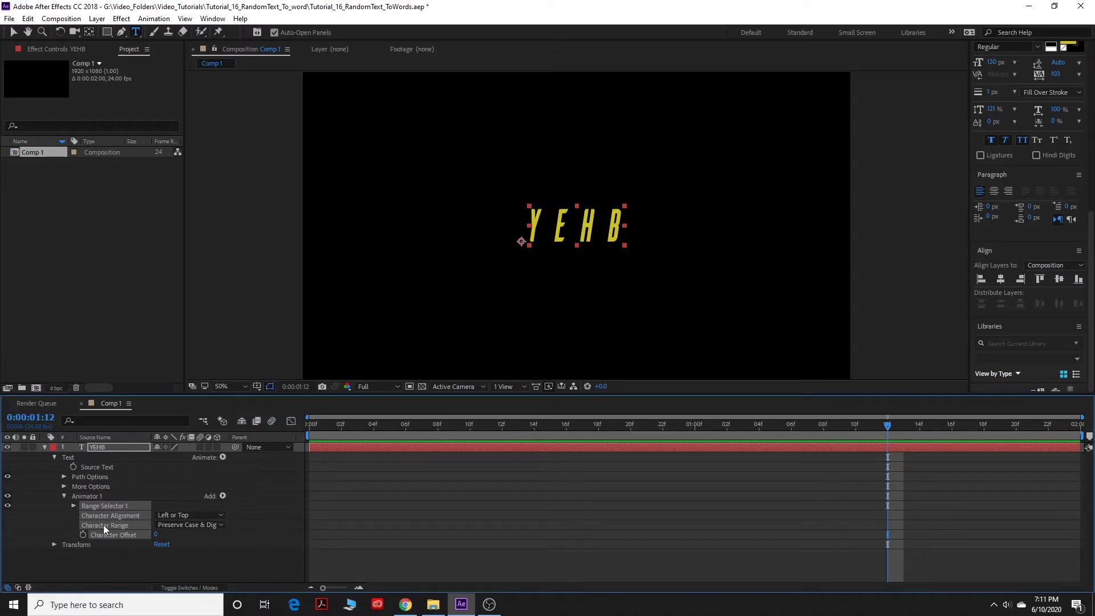
{"action": "left_click_drag", "start_coordinate": [155, 534], "coordinate": [207, 540]}
{"action": "left_click", "coordinate": [157, 534]}
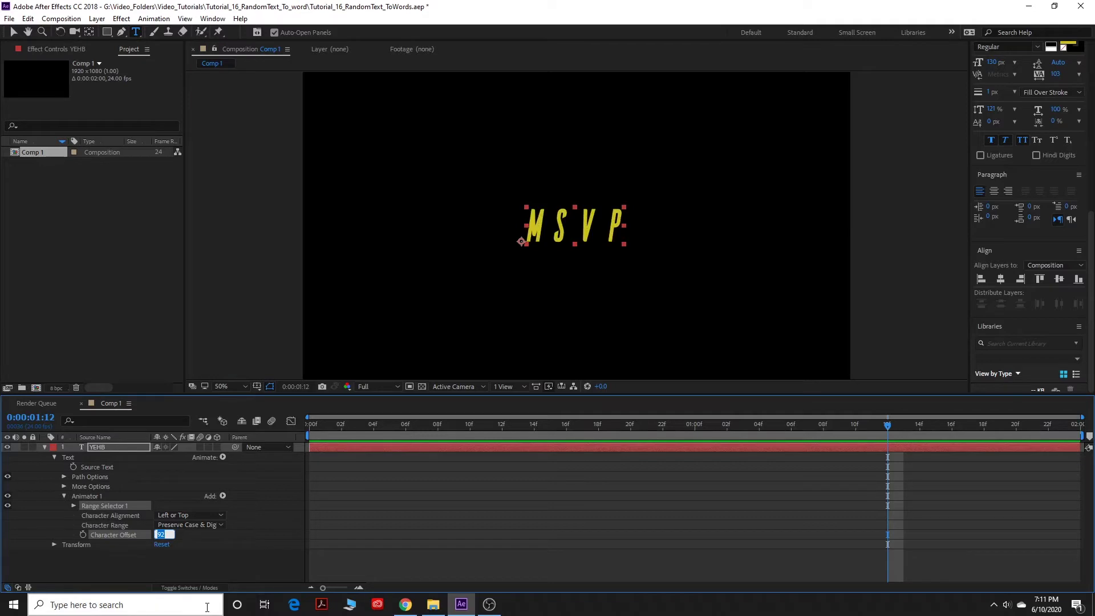
{"action": "type", "text": "0"}
{"action": "key", "text": "Return"}
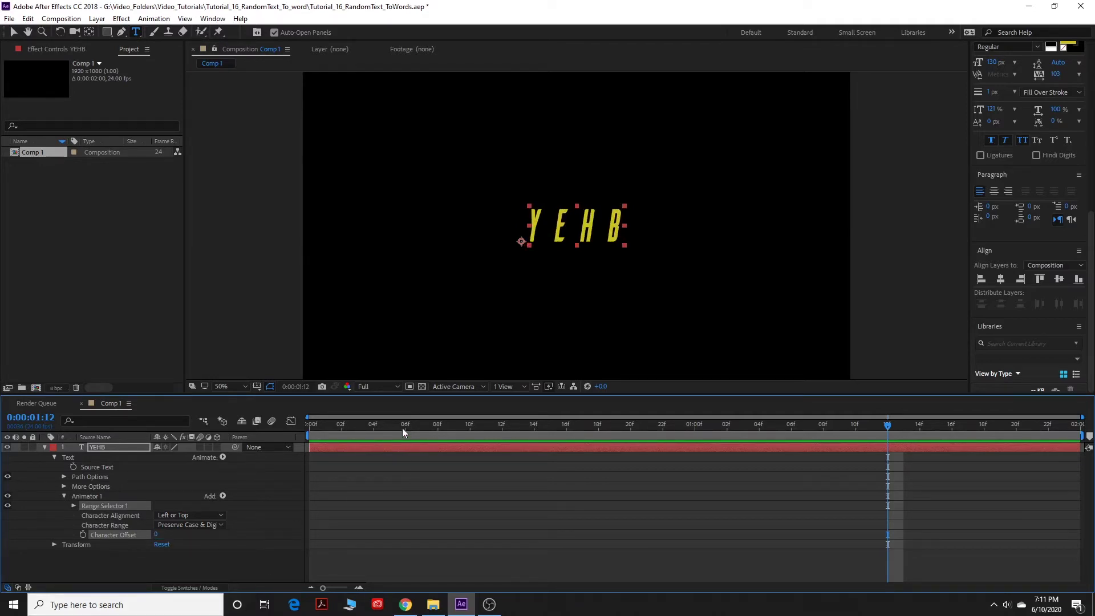
Keyframe Character Offset from 0 at the start to 34 at 1:10
{"action": "left_click_drag", "start_coordinate": [402, 427], "coordinate": [293, 425]}
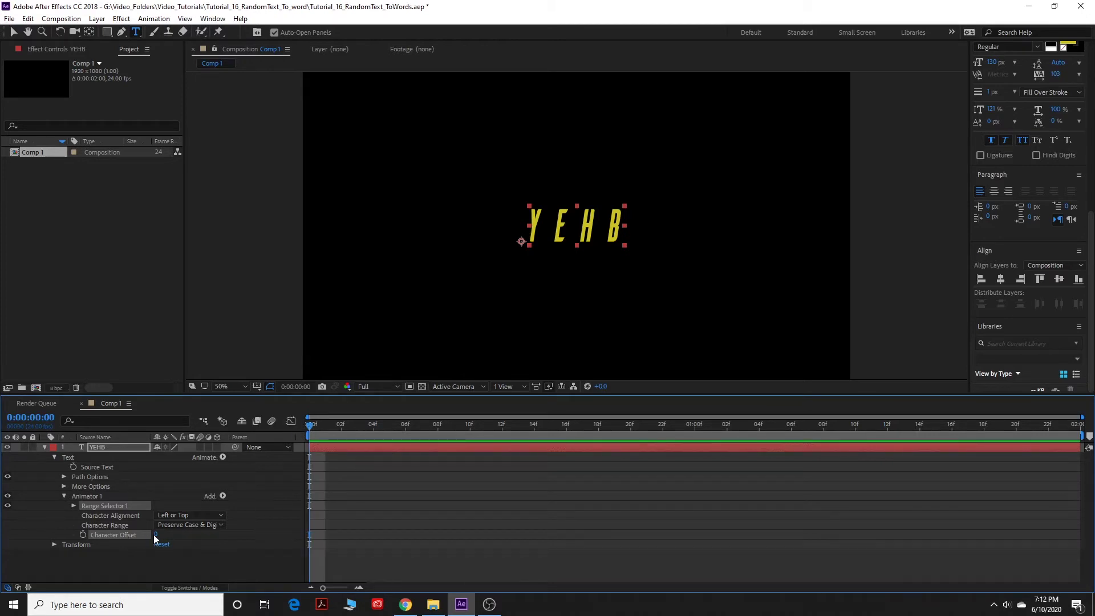
{"action": "left_click", "coordinate": [83, 534]}
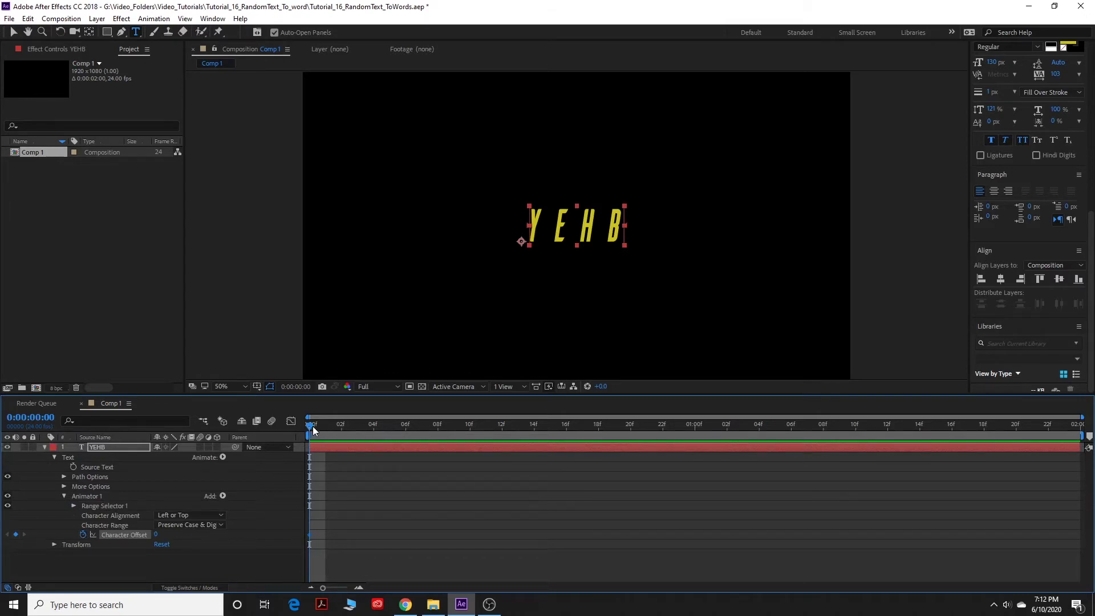
{"action": "left_click_drag", "start_coordinate": [310, 426], "coordinate": [856, 463]}
{"action": "left_click_drag", "start_coordinate": [156, 534], "coordinate": [176, 536]}
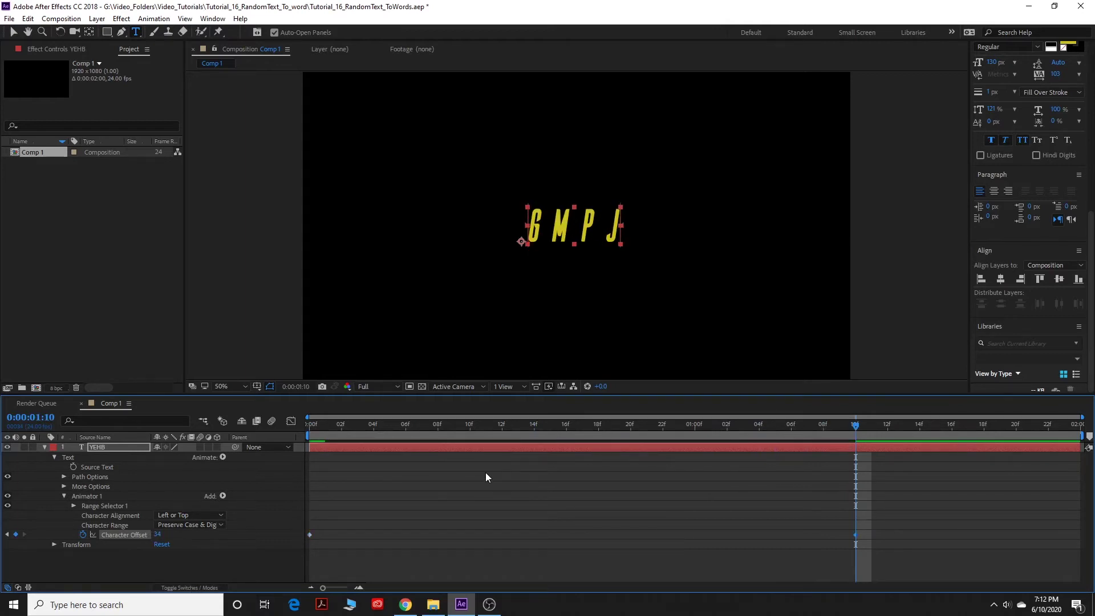
Keyframe the Range Selector Start at 100% at 1:15
{"action": "left_click", "coordinate": [73, 506]}
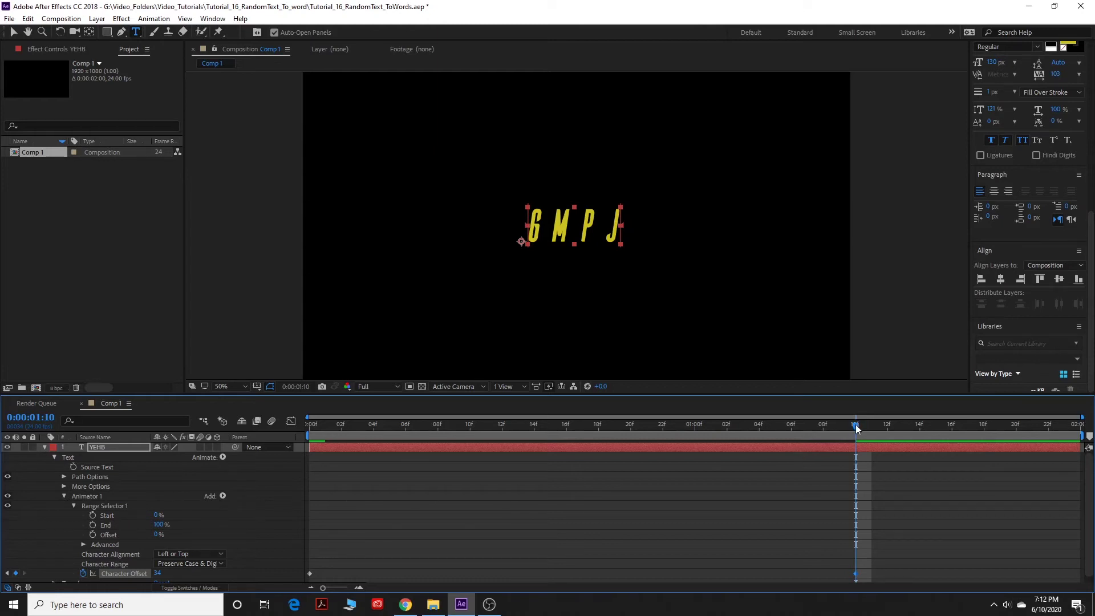
{"action": "left_click_drag", "start_coordinate": [855, 429], "coordinate": [935, 429]}
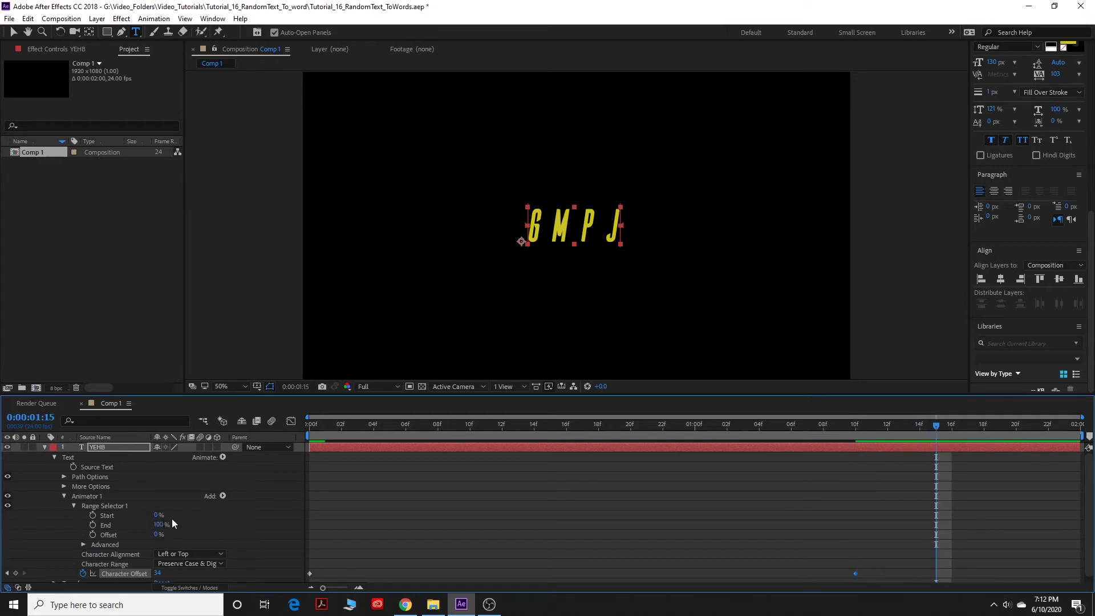
{"action": "left_click", "coordinate": [93, 515]}
{"action": "left_click_drag", "start_coordinate": [158, 515], "coordinate": [256, 516]}
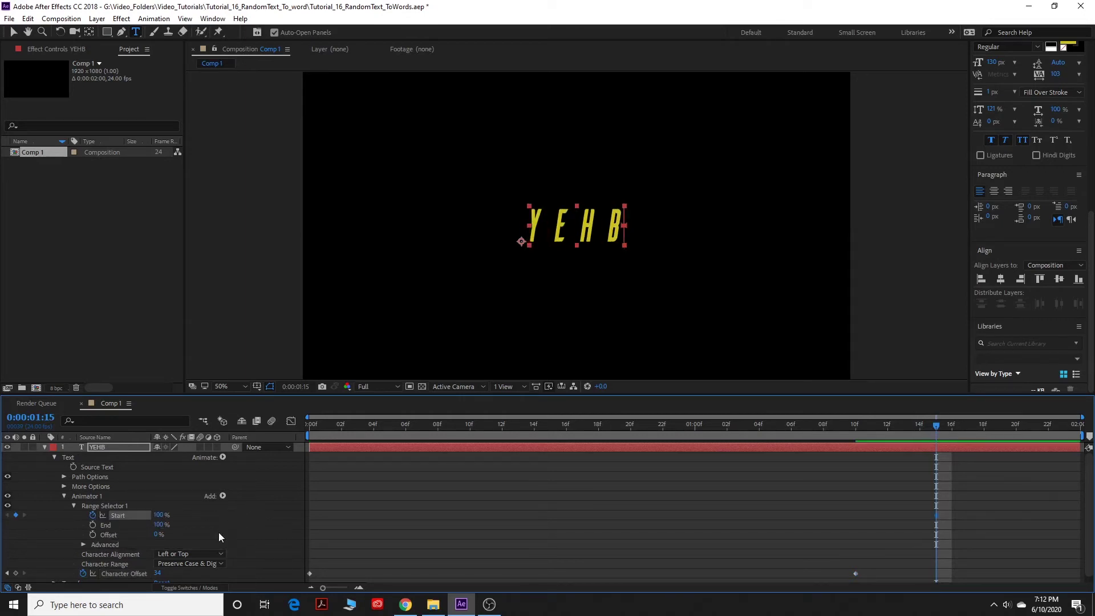
Add a 0% Range Selector Start keyframe at 1:10, then go to 1:12
{"action": "left_click_drag", "start_coordinate": [933, 425], "coordinate": [853, 448]}
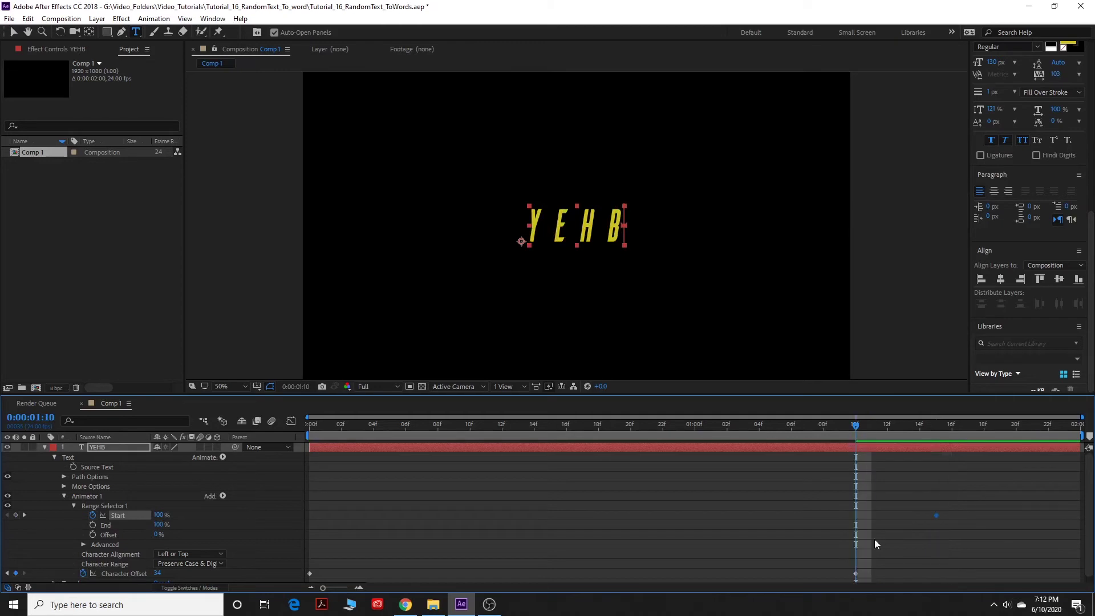
{"action": "left_click", "coordinate": [157, 515]}
{"action": "type", "text": "0"}
{"action": "key", "text": "Return"}
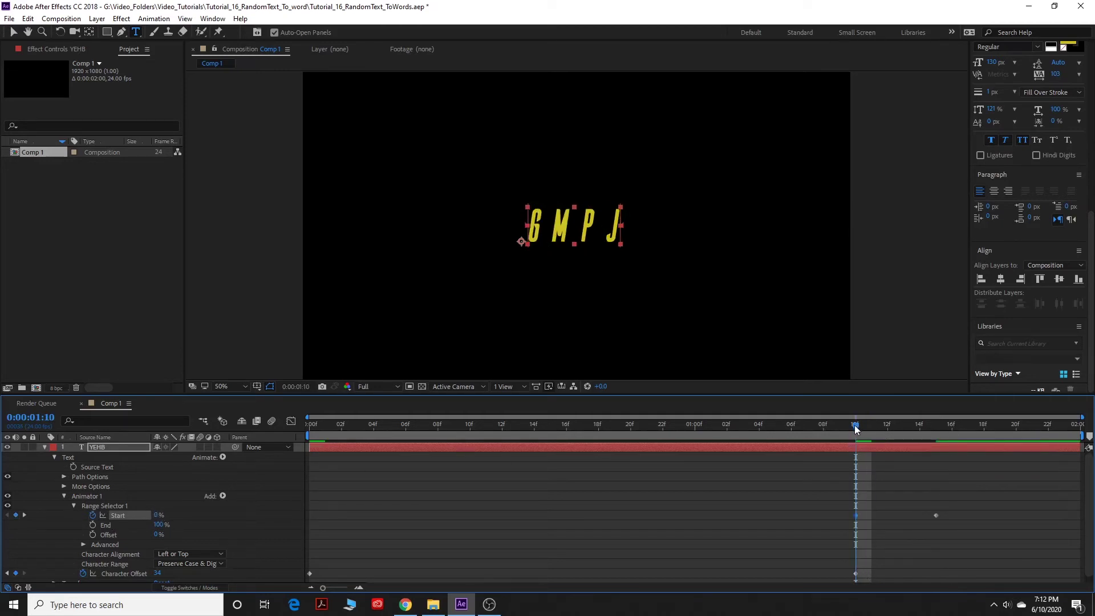
{"action": "mouse_move", "coordinate": [855, 429]}
{"action": "left_mouse_down"}
{"action": "mouse_move", "coordinate": [807, 424]}
{"action": "mouse_move", "coordinate": [848, 434]}
{"action": "left_mouse_up"}
{"action": "left_click_drag", "start_coordinate": [856, 426], "coordinate": [887, 434]}
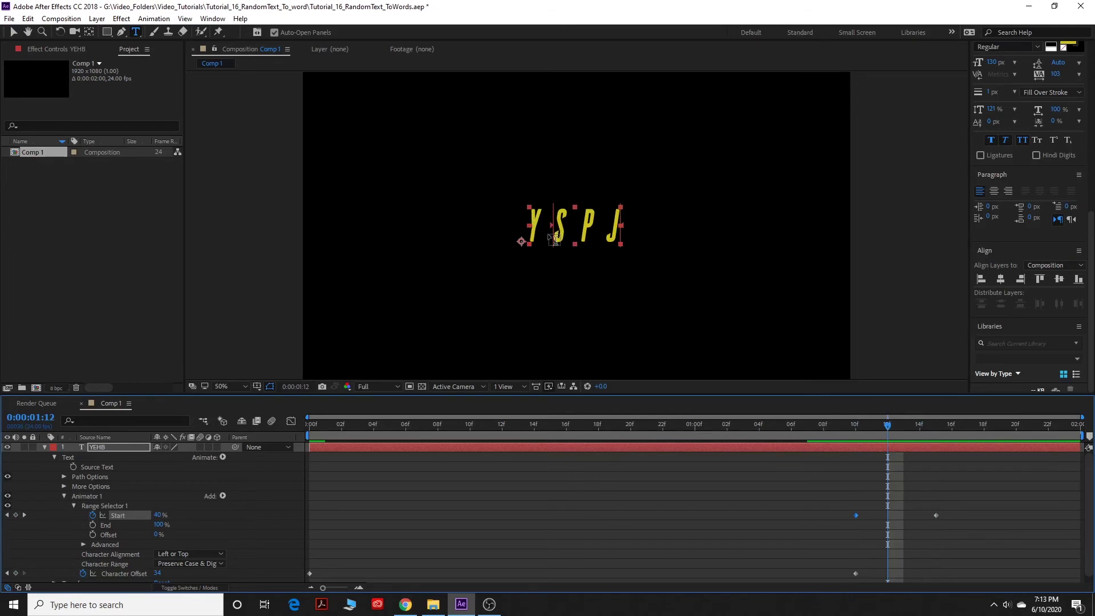
Keyframe Source Text, typing K at 1:12 and A at 1:13
{"action": "left_click", "coordinate": [72, 469]}
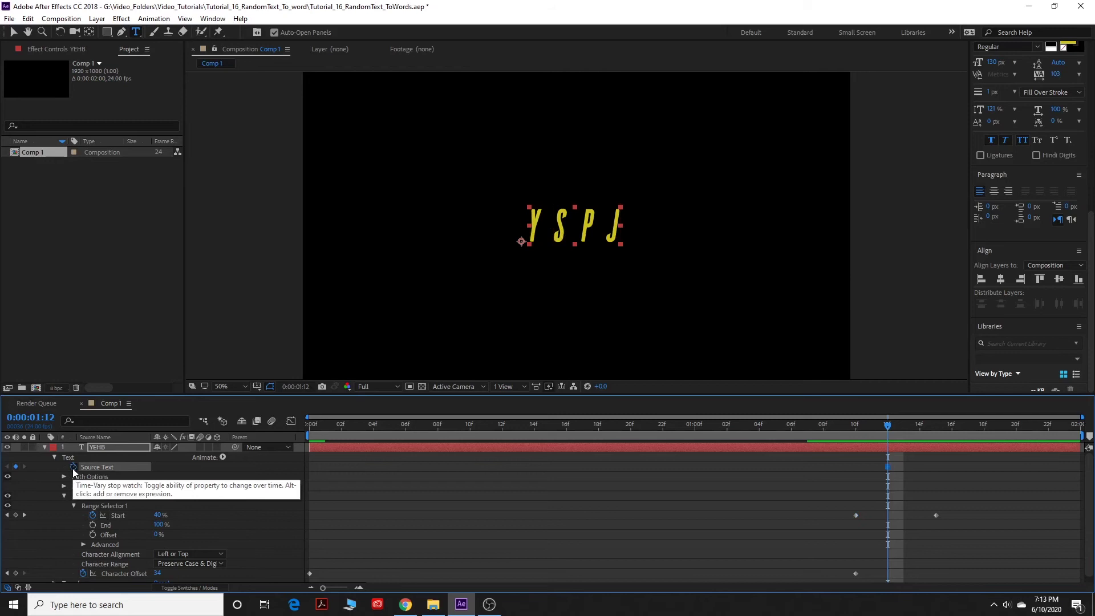
{"action": "left_click", "coordinate": [544, 230]}
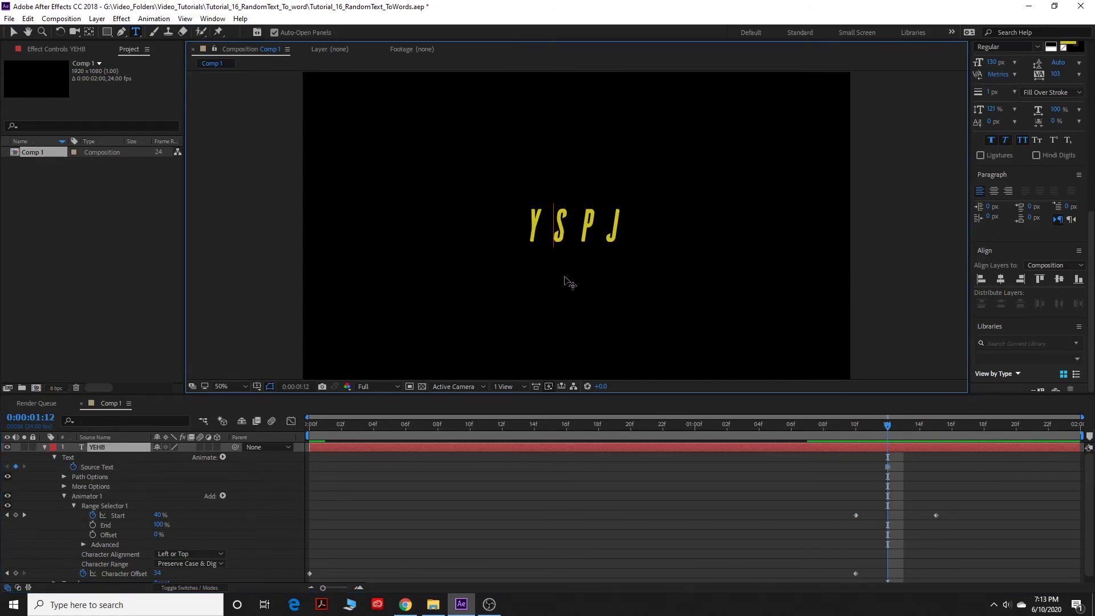
{"action": "key", "text": "BackSpace"}
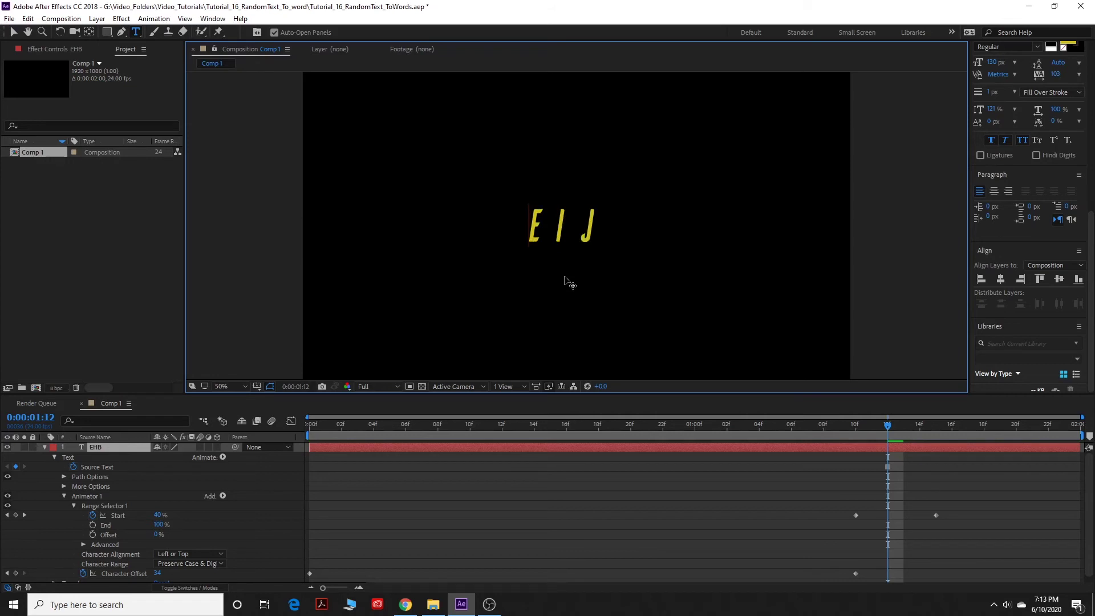
{"action": "type", "text": "K"}
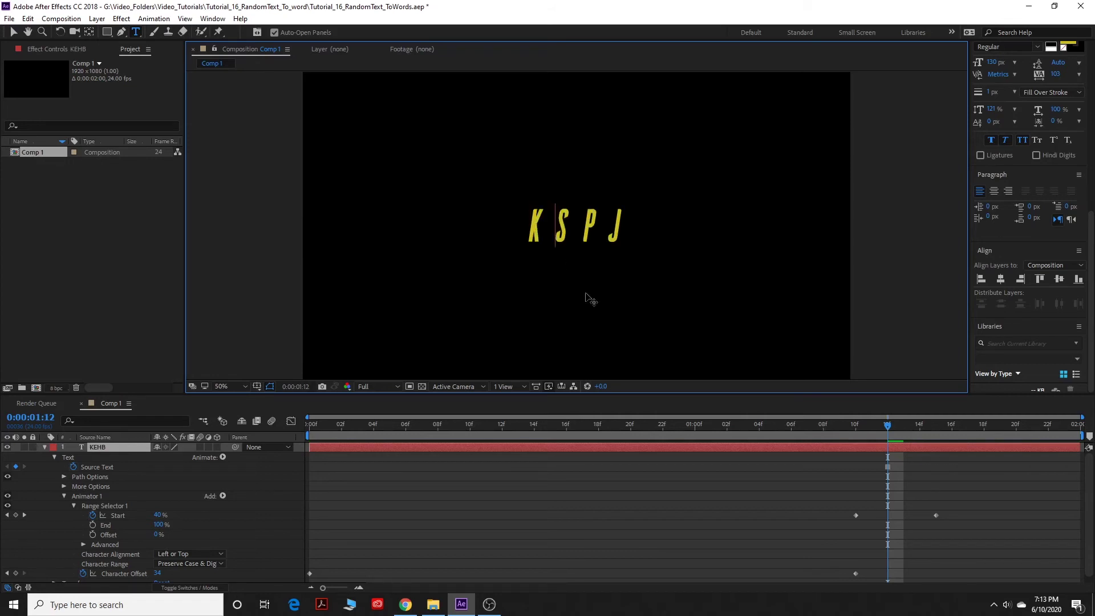
{"action": "left_click_drag", "start_coordinate": [888, 425], "coordinate": [903, 424]}
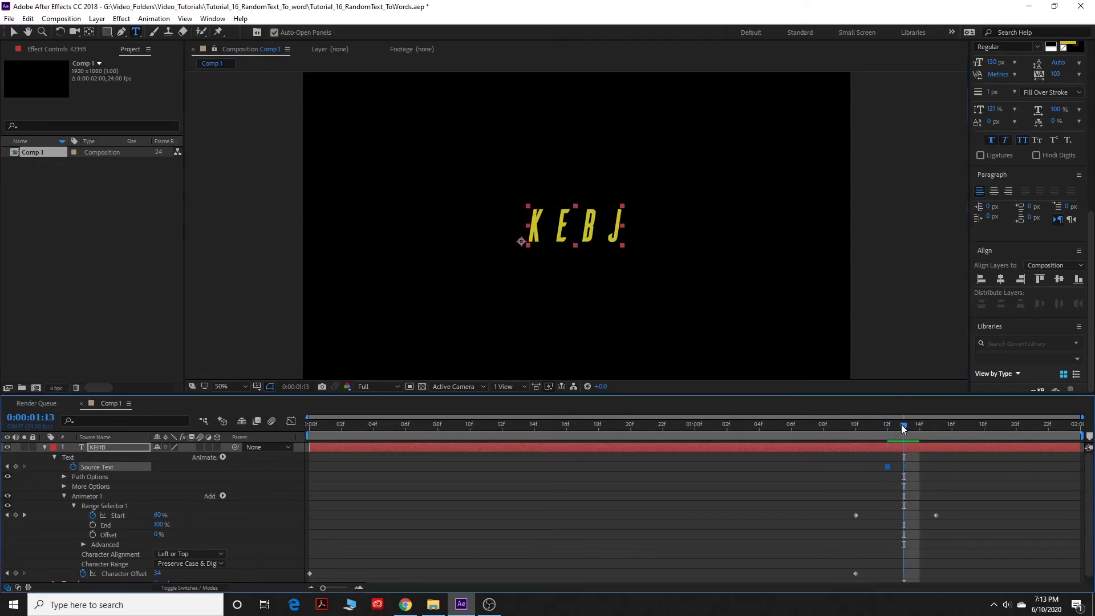
{"action": "left_click", "coordinate": [579, 230]}
{"action": "key", "text": "BackSpace"}
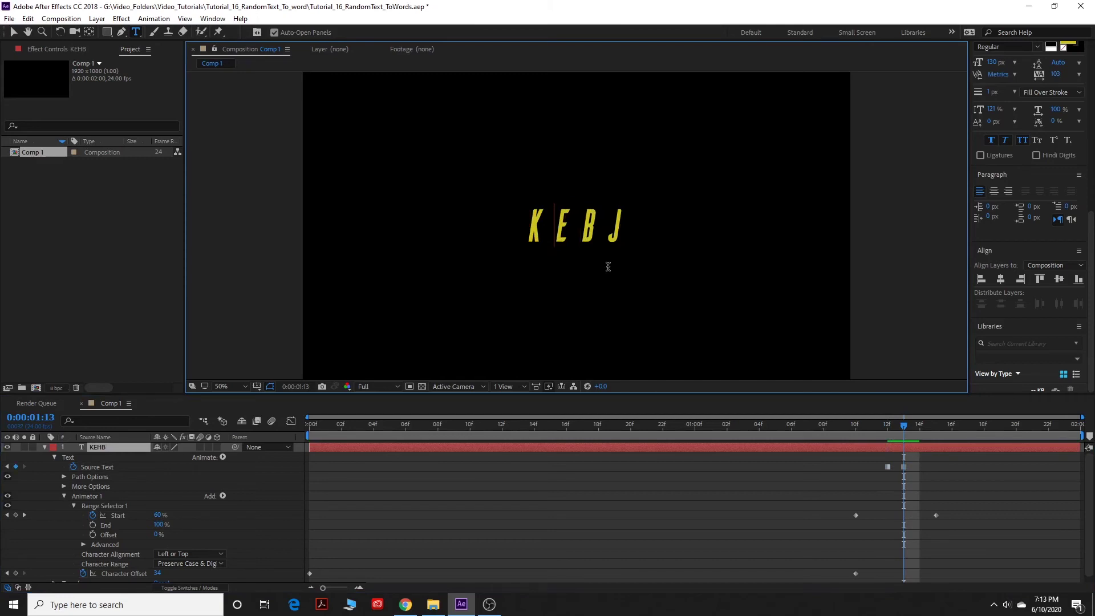
{"action": "type", "text": "A"}
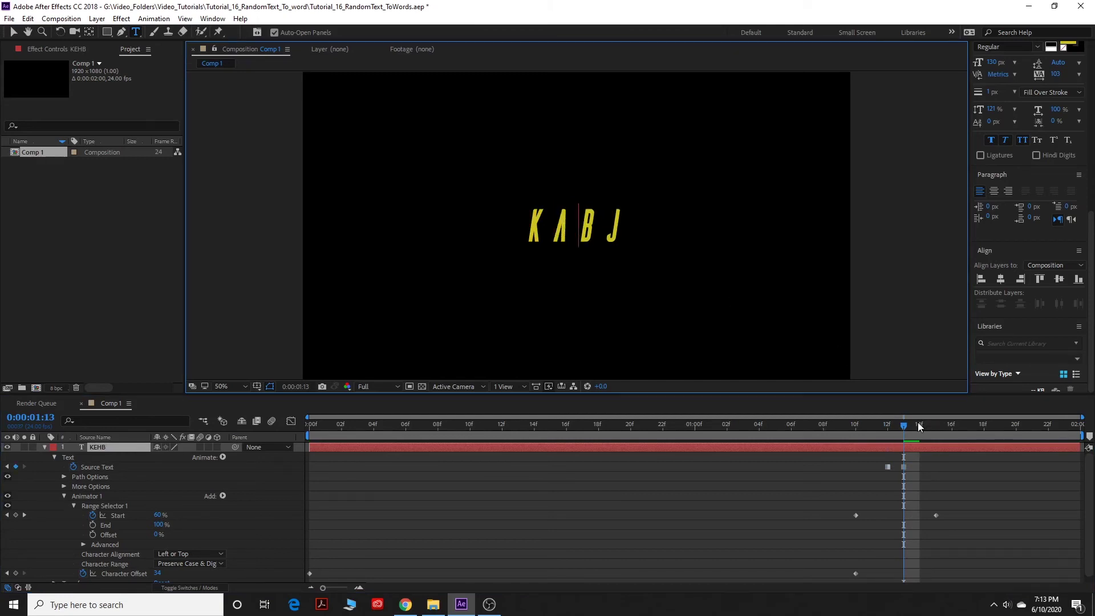
Replace the third letter with R at 1:14 and the last with L at 1:15
{"action": "left_click_drag", "start_coordinate": [905, 426], "coordinate": [915, 426]}
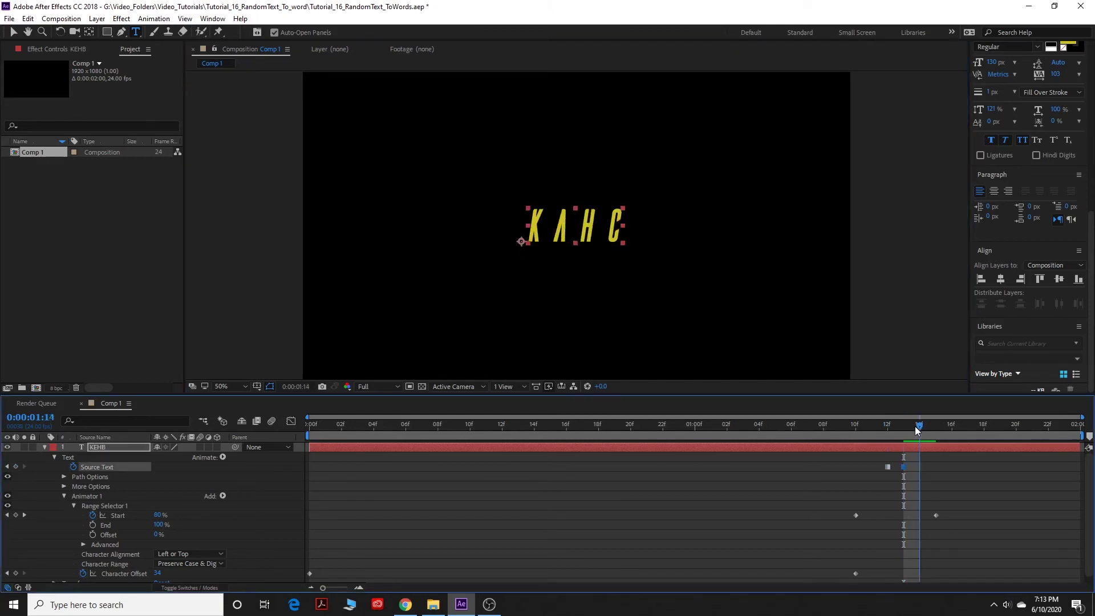
{"action": "left_click", "coordinate": [603, 232]}
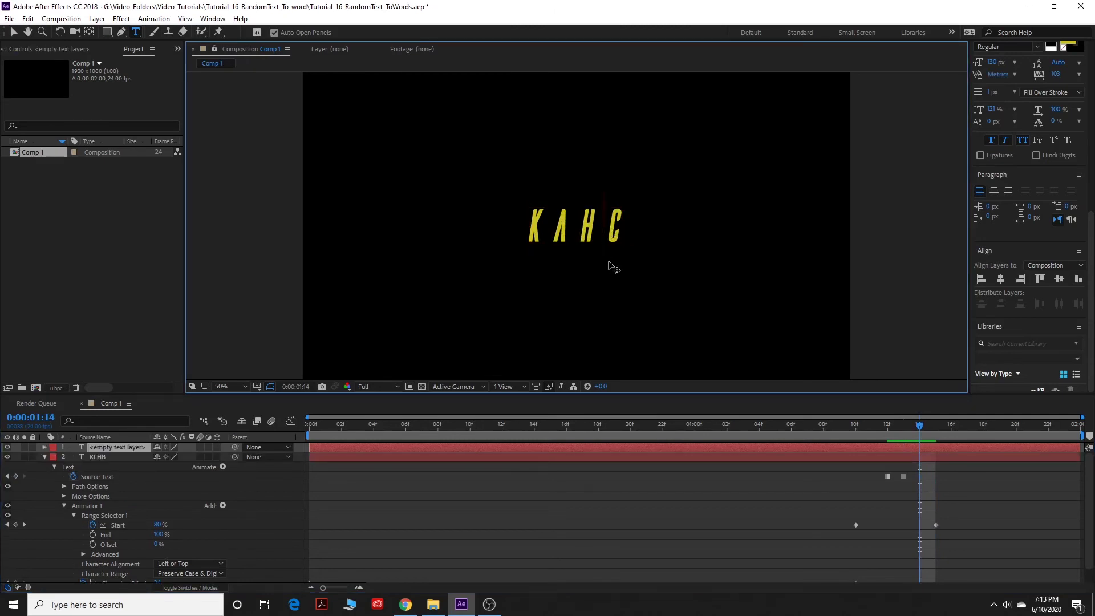
{"action": "key", "text": "ctrl+z"}
{"action": "left_click", "coordinate": [598, 234]}
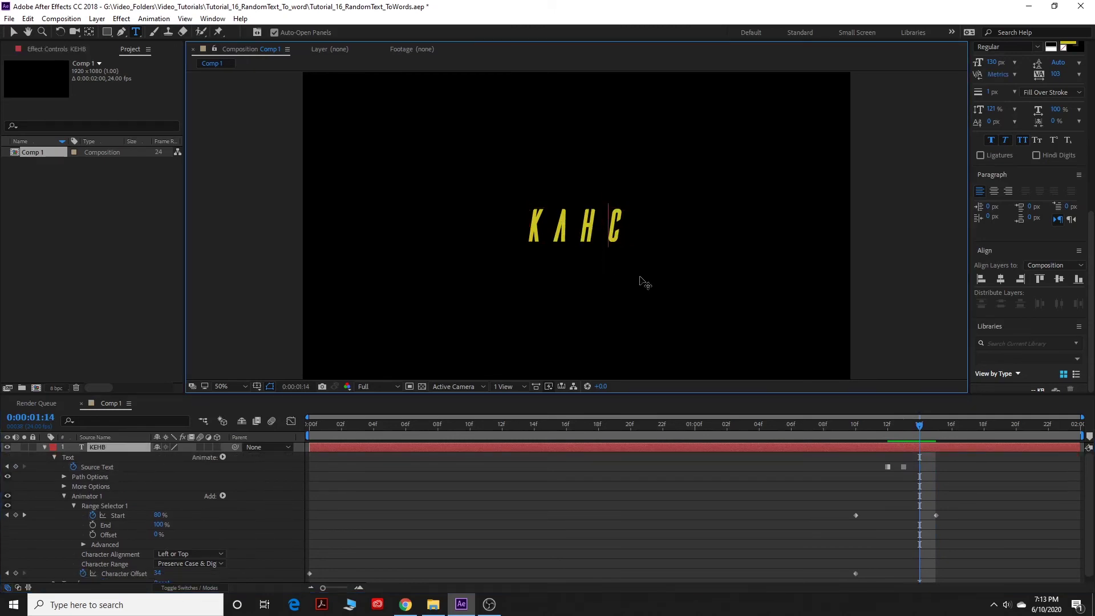
{"action": "key", "text": "BackSpace"}
{"action": "type", "text": "R"}
{"action": "left_click", "coordinate": [919, 428]}
{"action": "key", "text": "Page_Down"}
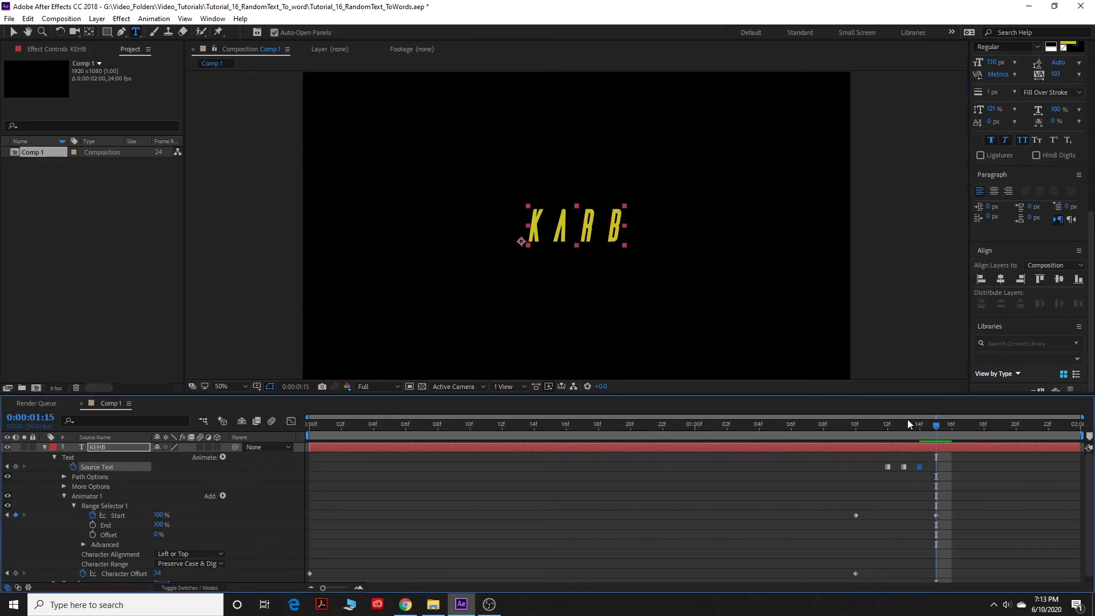
{"action": "left_click", "coordinate": [625, 233]}
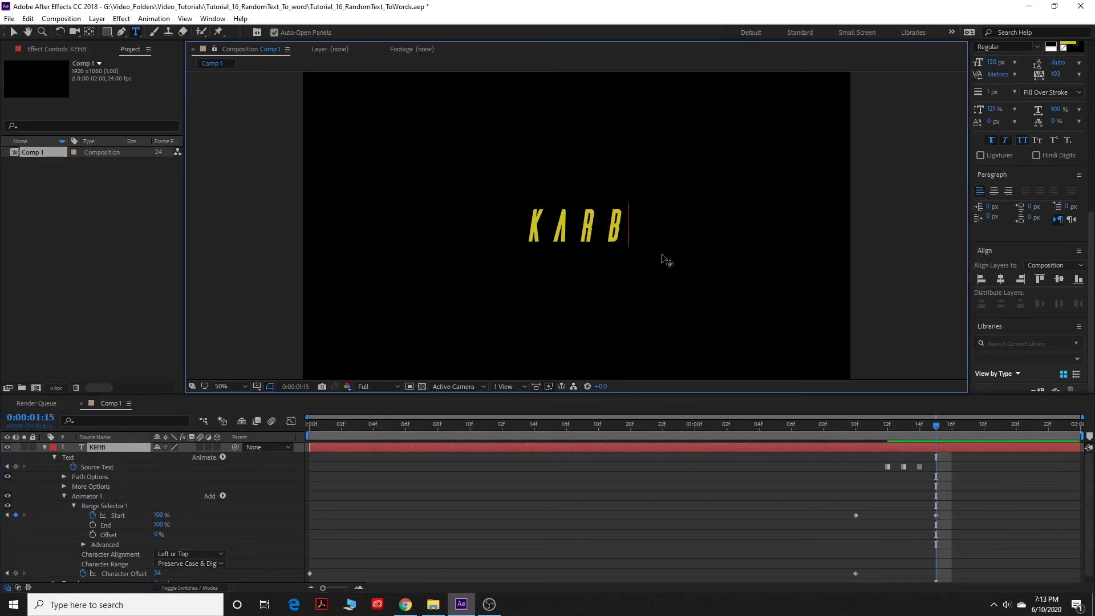
{"action": "key", "text": "BackSpace"}
{"action": "type", "text": "L"}
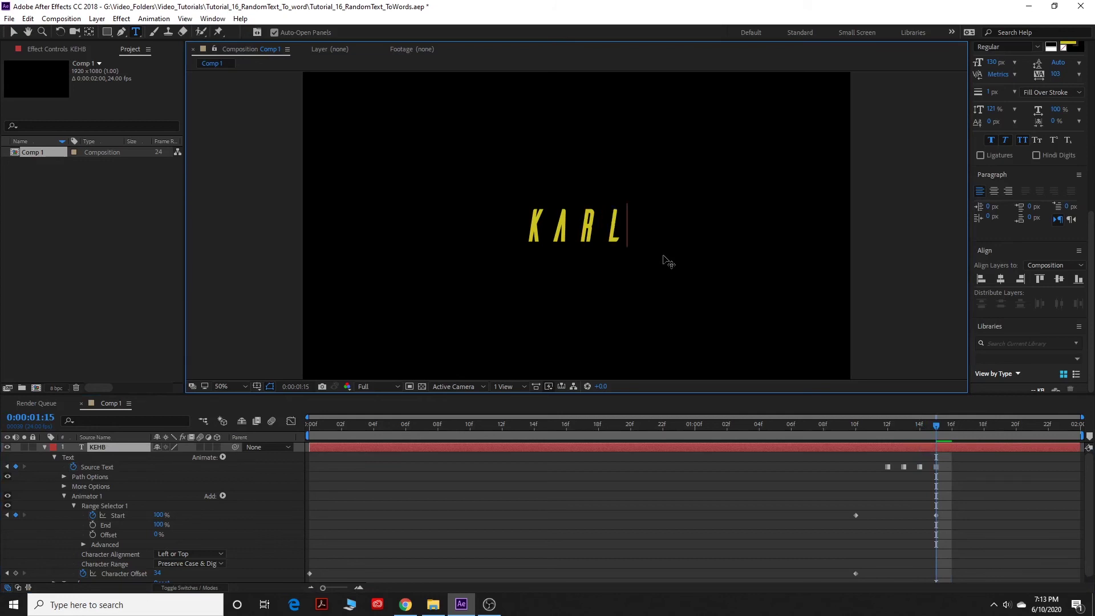
{"action": "left_click_drag", "start_coordinate": [936, 425], "coordinate": [292, 432]}
{"action": "key", "text": "space"}
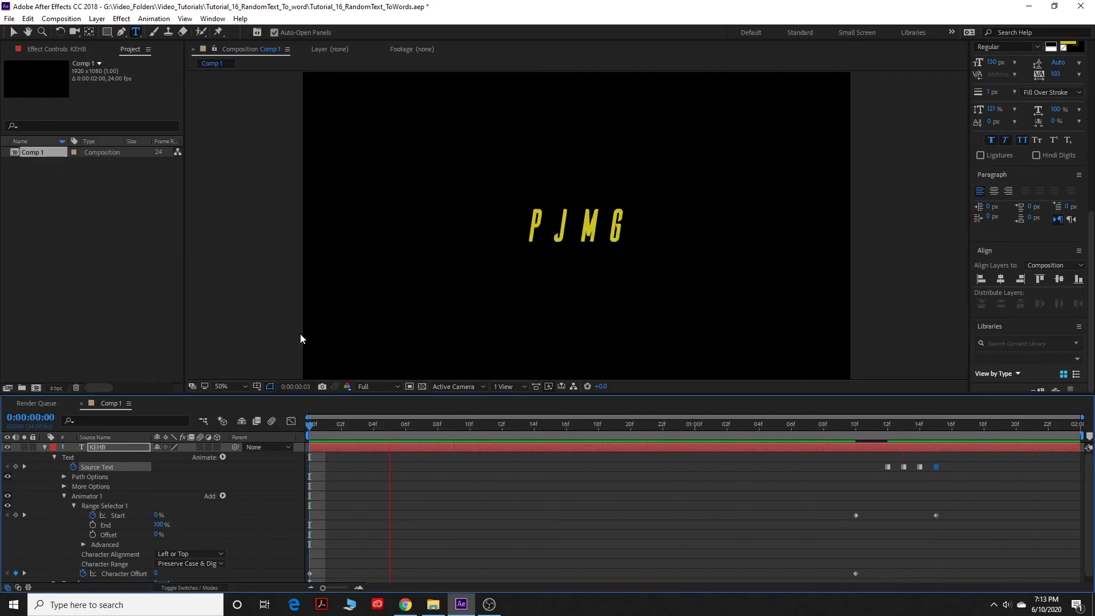
{"action": "key", "text": "space"}
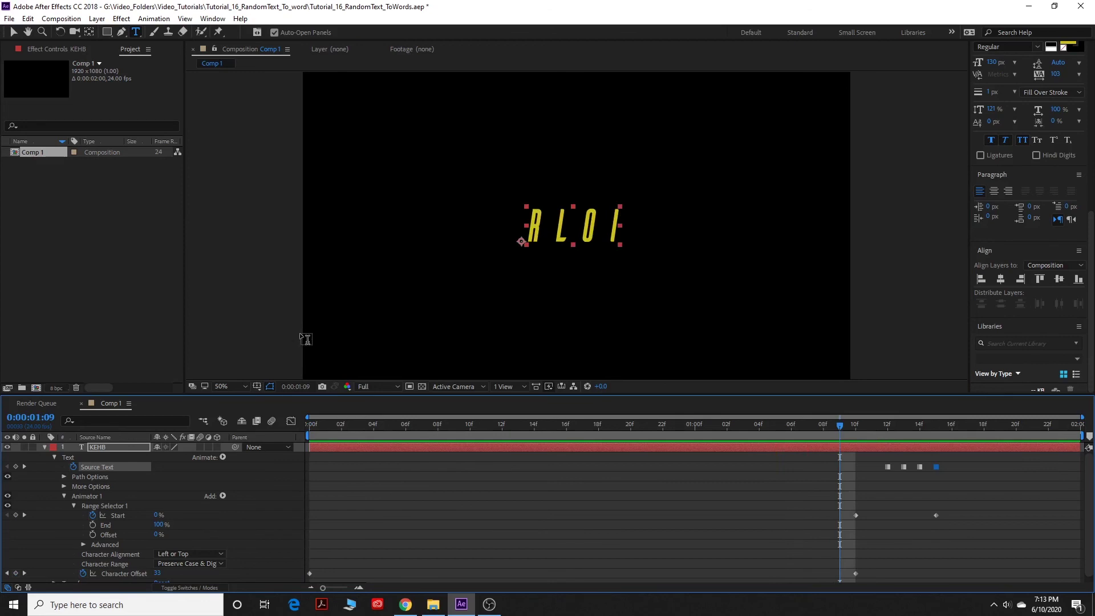
{"action": "left_click", "coordinate": [922, 431]}
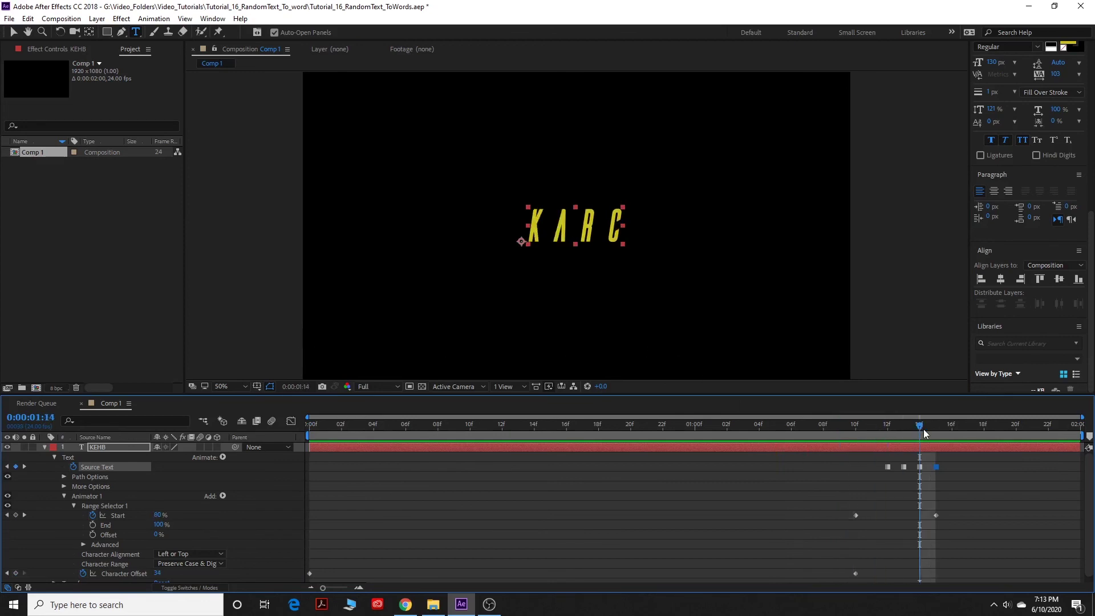
{"action": "left_click", "coordinate": [937, 425]}
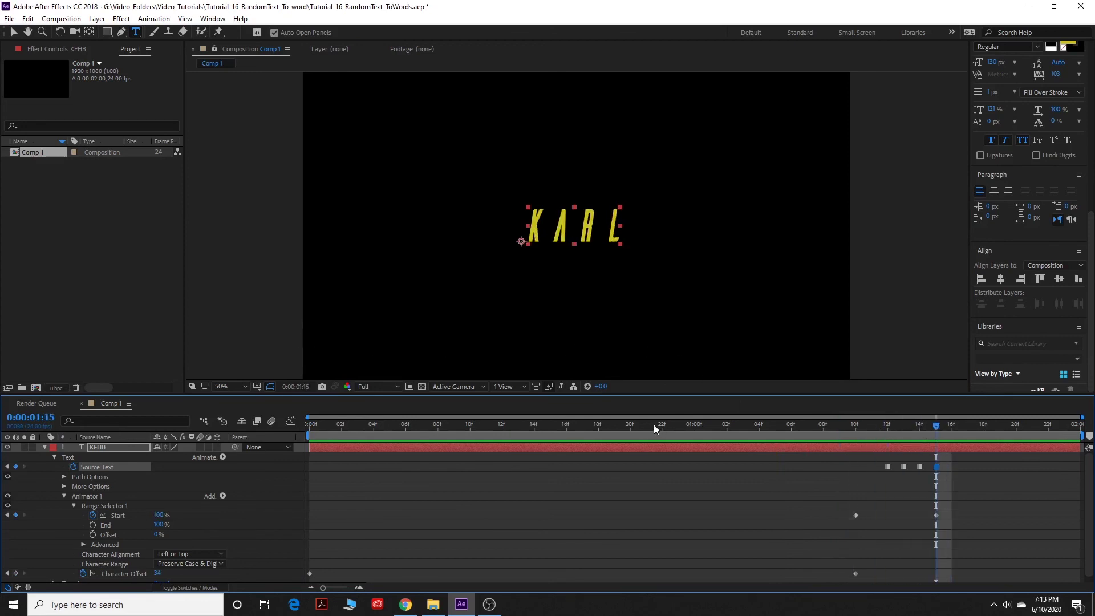